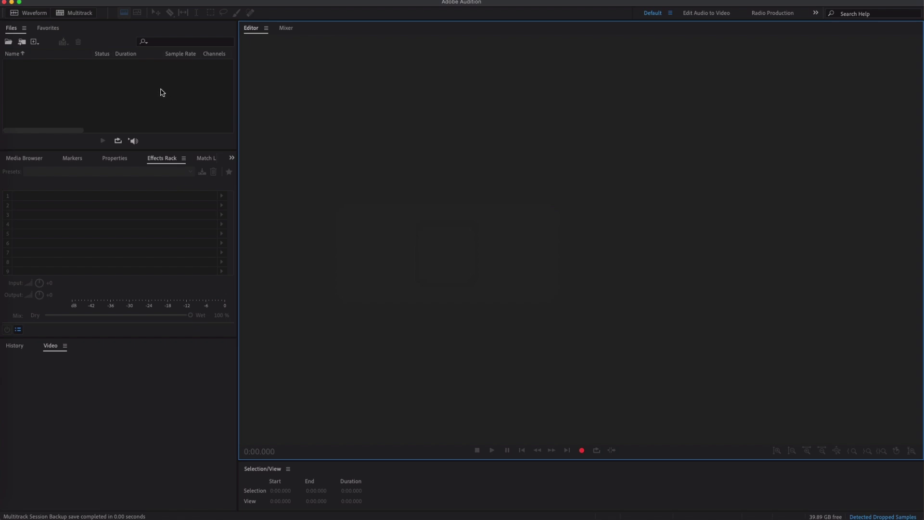
# Show the File menu's New options: Multitrack Session, Audio File and CD Layout
pyautogui.click(62, 0)
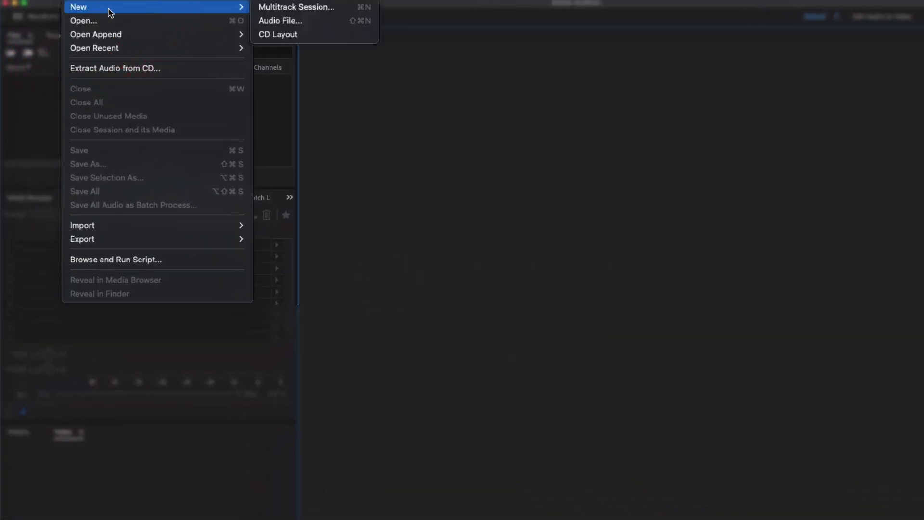
pyautogui.moveTo(223, 7)
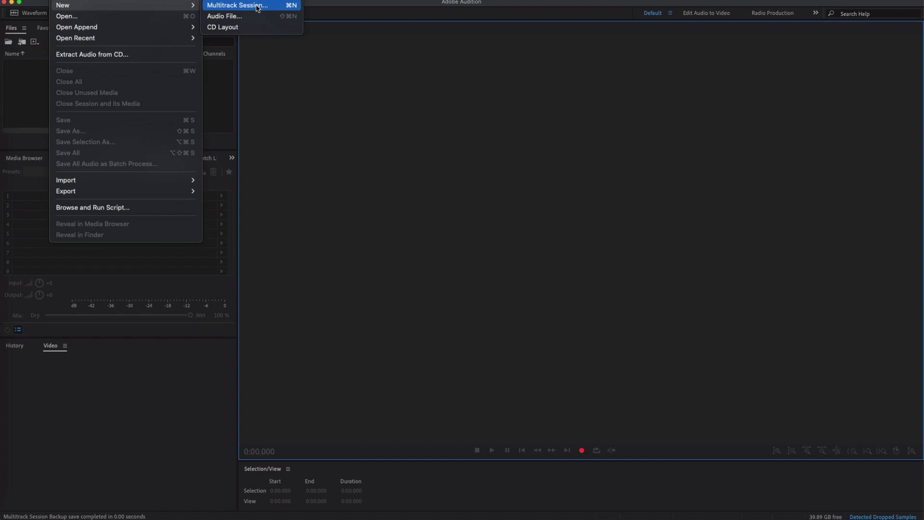
# Start a new multitrack session named 'Session MT'
pyautogui.click(256, 5)
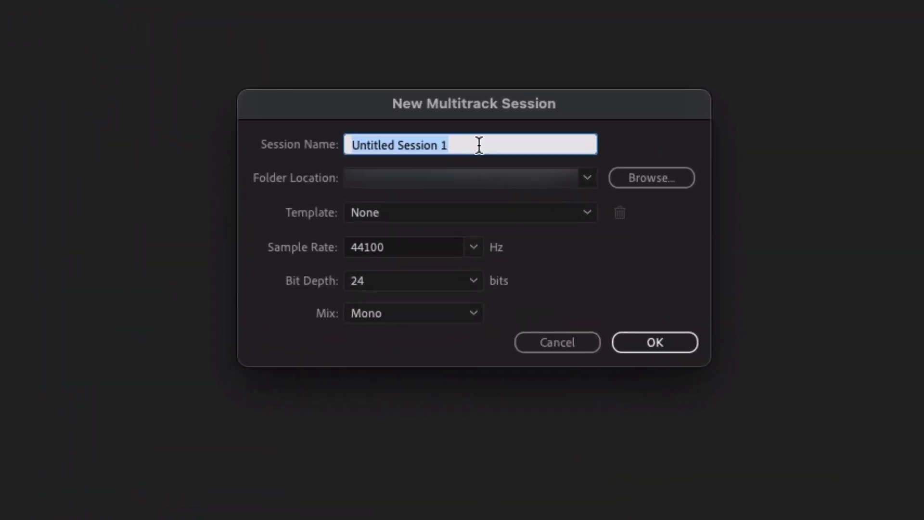
pyautogui.write('Sesso')
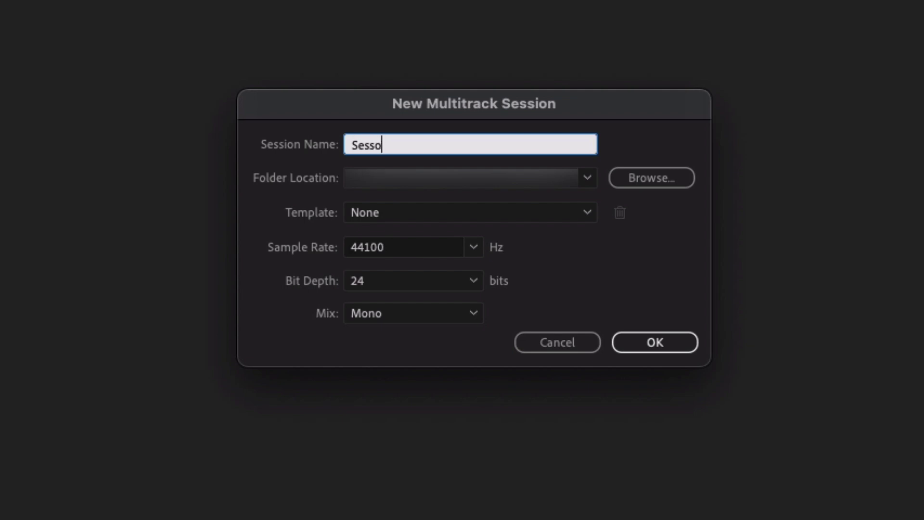
pyautogui.press('BackSpace')
pyautogui.write('ion MT')
# Base Session MT on the Podcast template (44100 Hz, 16 bits, Stereo)
pyautogui.click(588, 214)
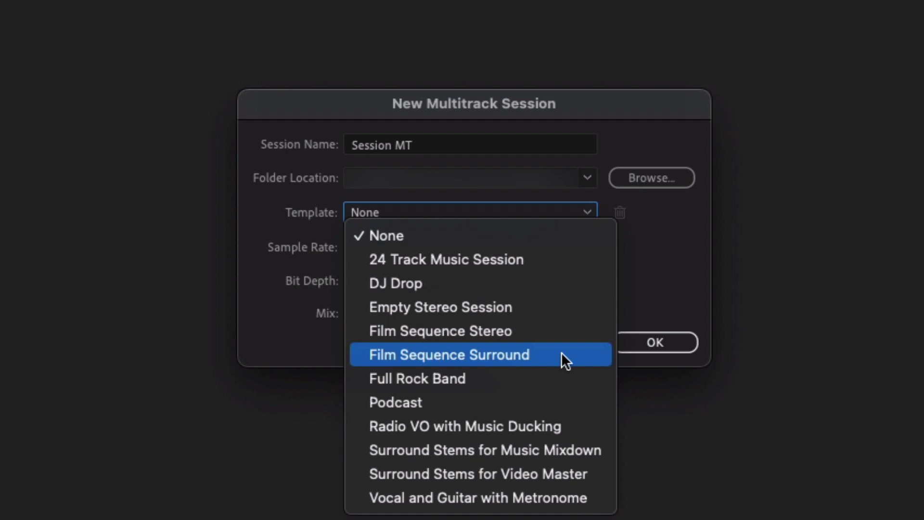
pyautogui.click(494, 401)
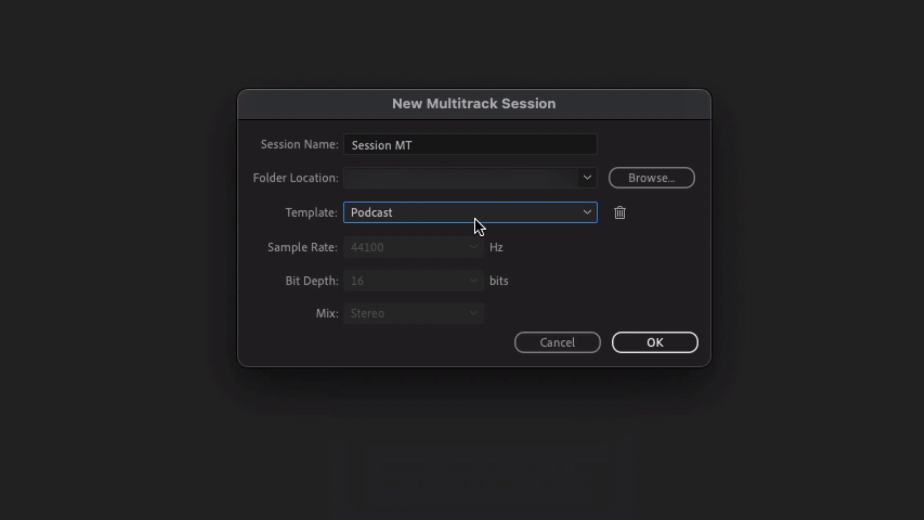
# Set the session template back to None so rate, depth and mix become editable
pyautogui.click(474, 217)
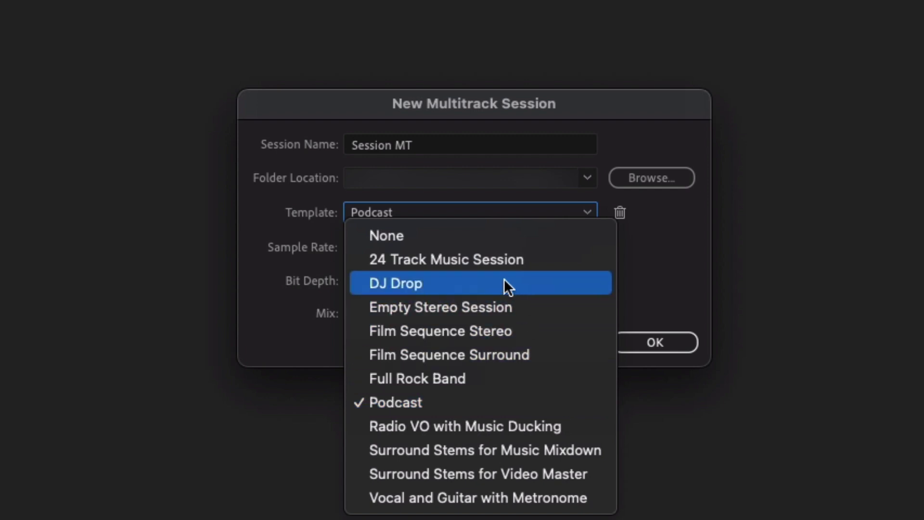
pyautogui.click(462, 238)
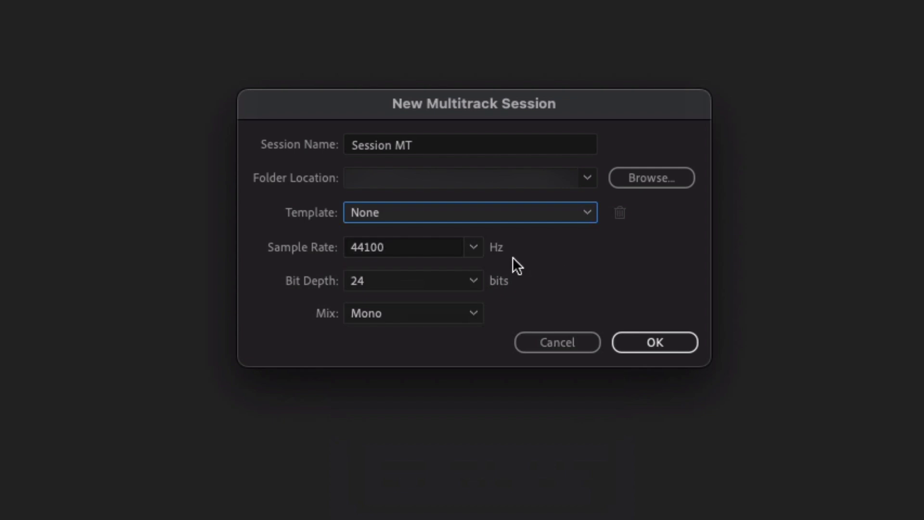
pyautogui.click(471, 247)
# Set Session MT's sample rate to 48000 Hz
pyautogui.click(414, 390)
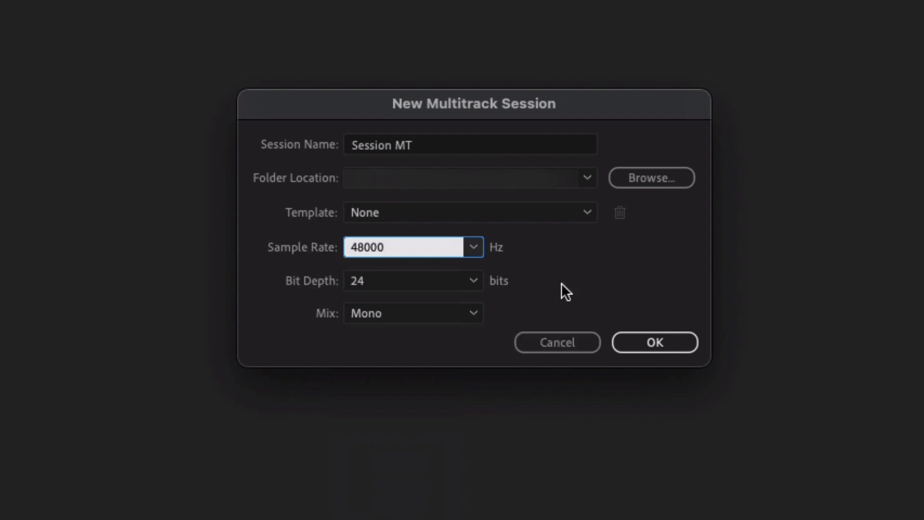
pyautogui.click(369, 283)
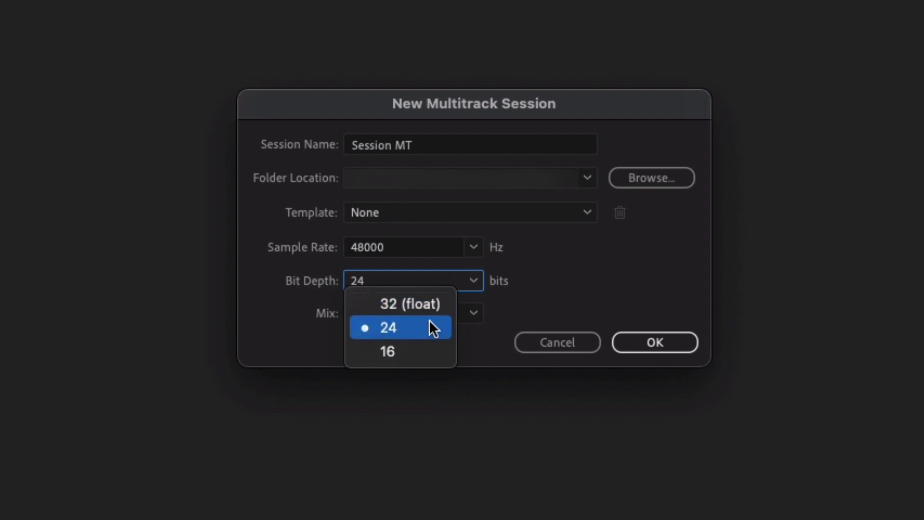
# Keep 24-bit depth and bring up the Mono, Stereo and 5.1 mix choices
pyautogui.click(429, 327)
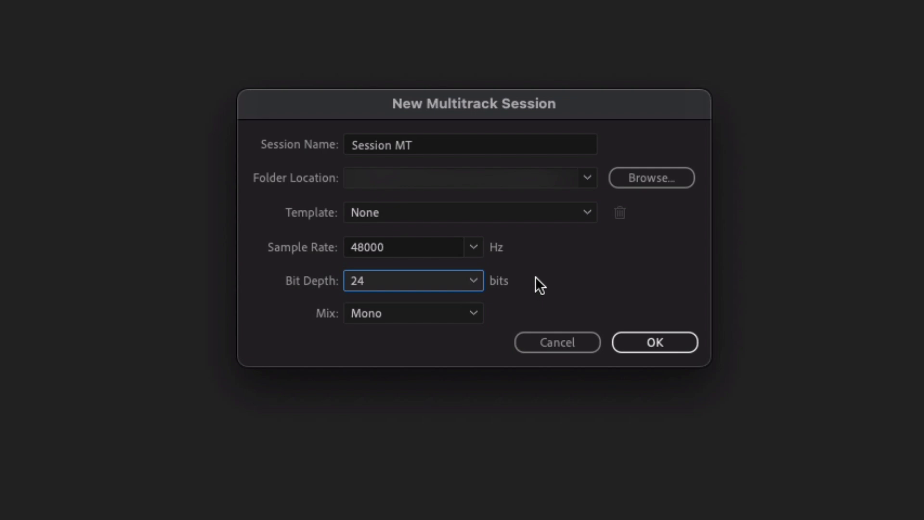
pyautogui.click(433, 312)
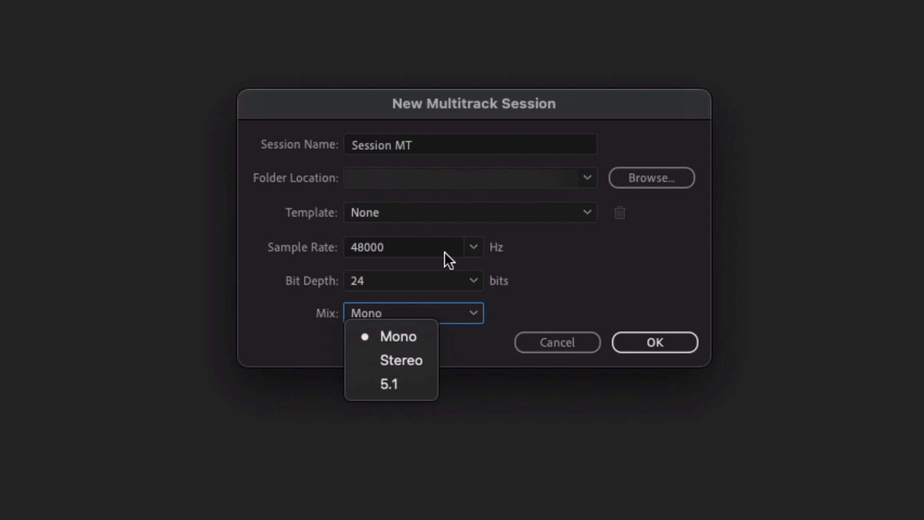
# Settle the mix on Mono and create Session MT at 48000 Hz, 24 bits
pyautogui.click(415, 370)
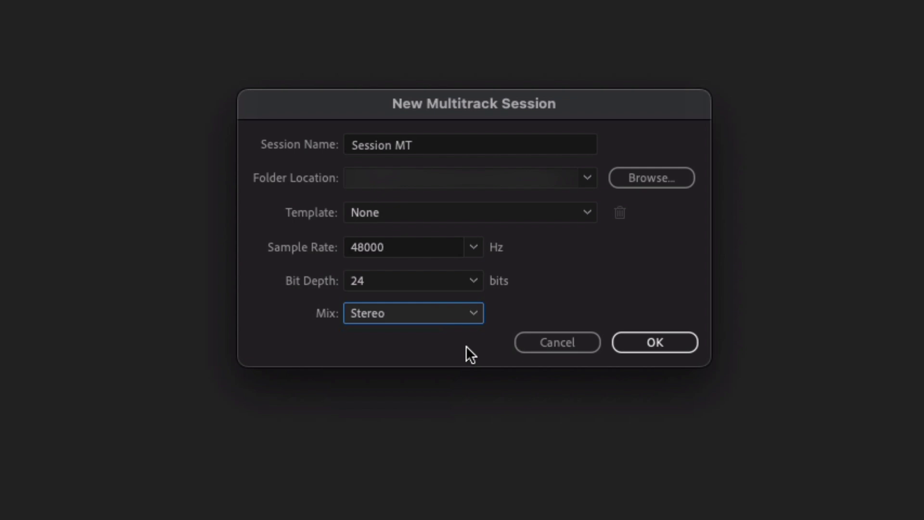
pyautogui.click(455, 313)
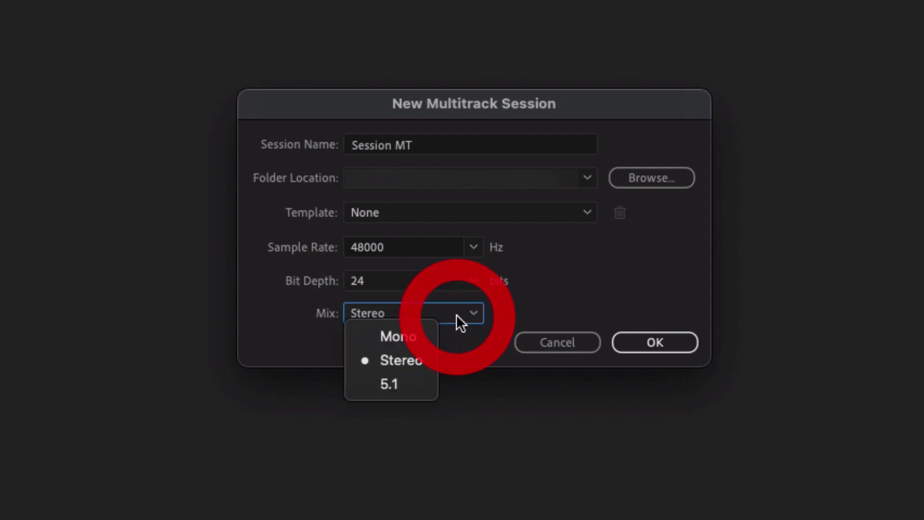
pyautogui.click(408, 338)
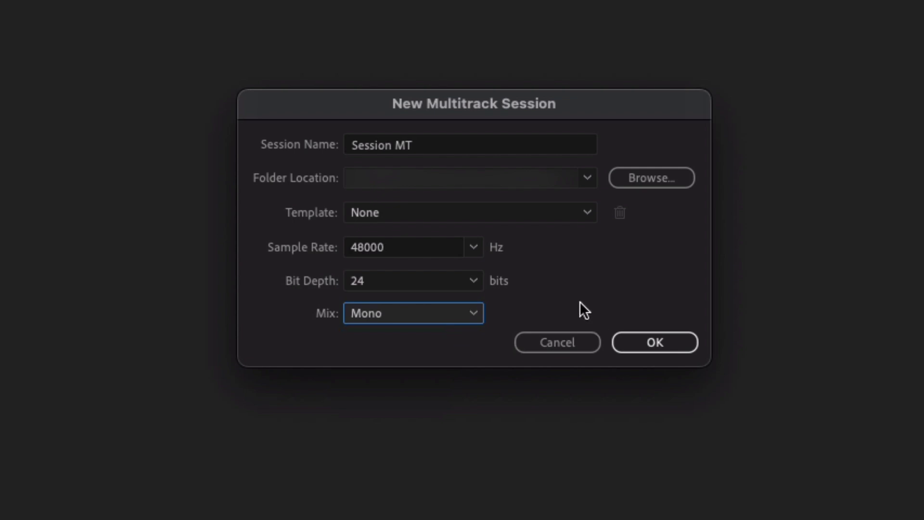
pyautogui.click(430, 314)
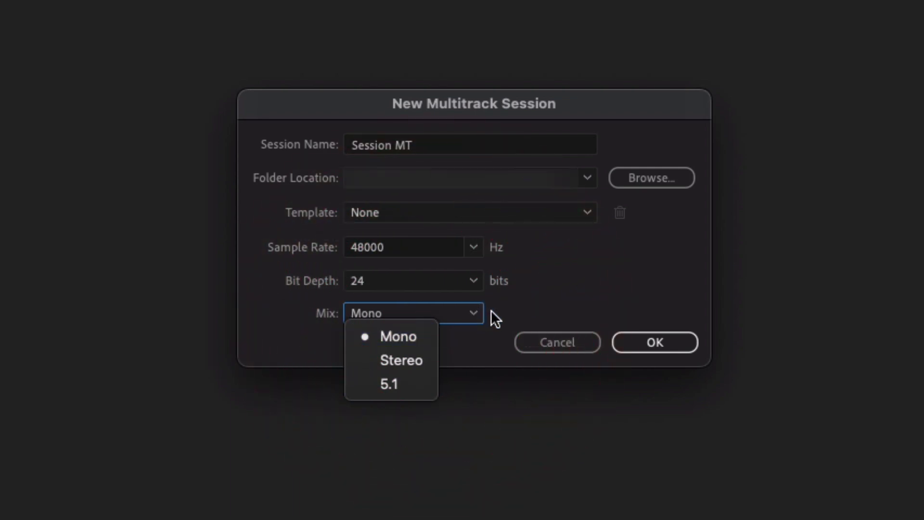
pyautogui.click(538, 297)
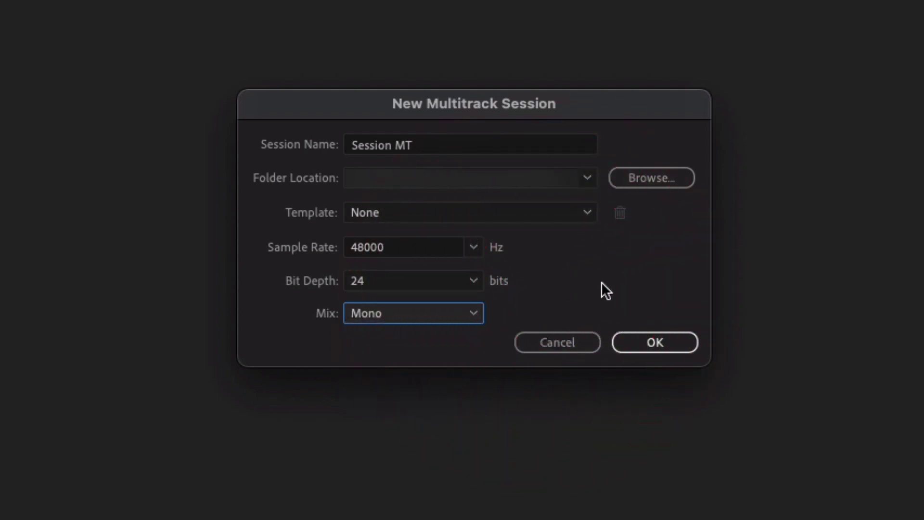
pyautogui.click(649, 344)
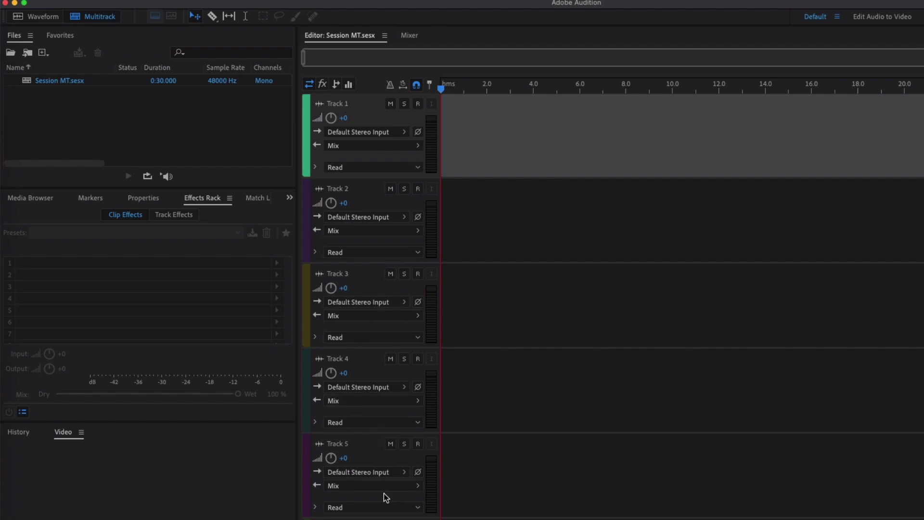
# Enlarge the six track headers to reveal input, output and Read automation controls
pyautogui.scroll(-3, 371, 412)
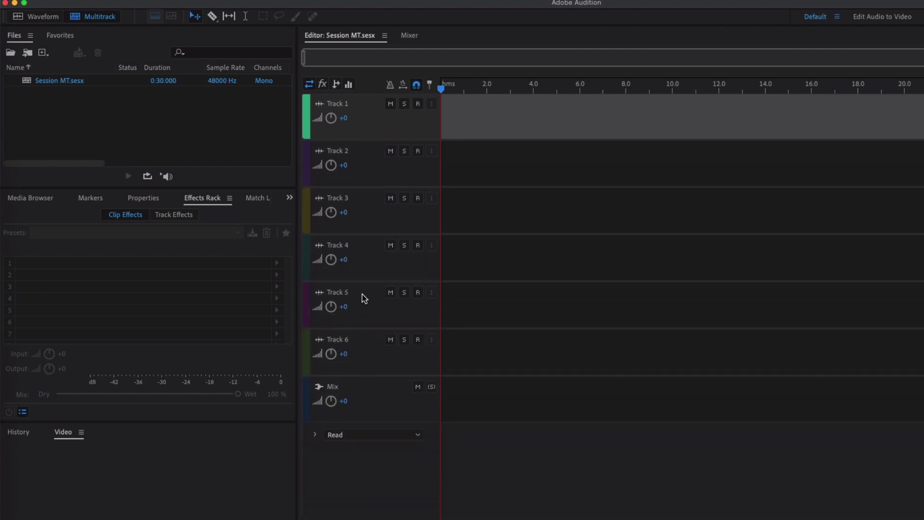
pyautogui.scroll(-2, 366, 387)
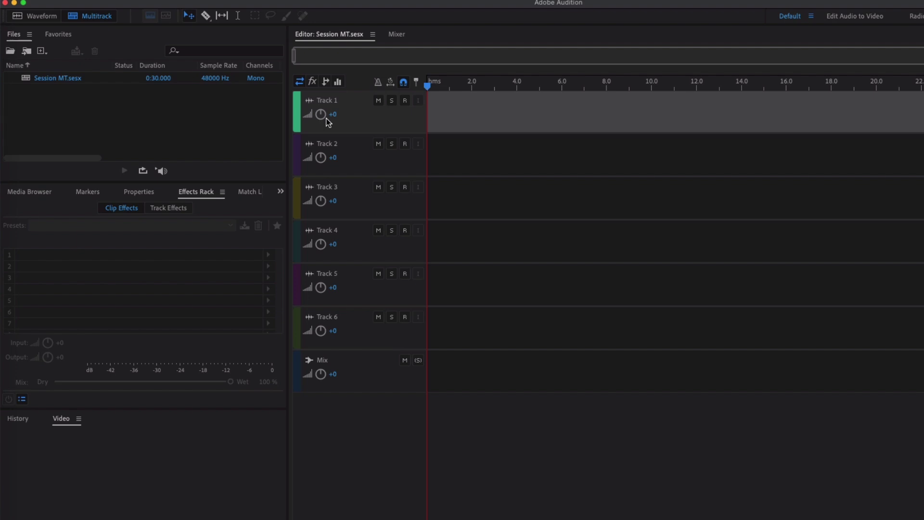
pyautogui.scroll(2, 303, 114)
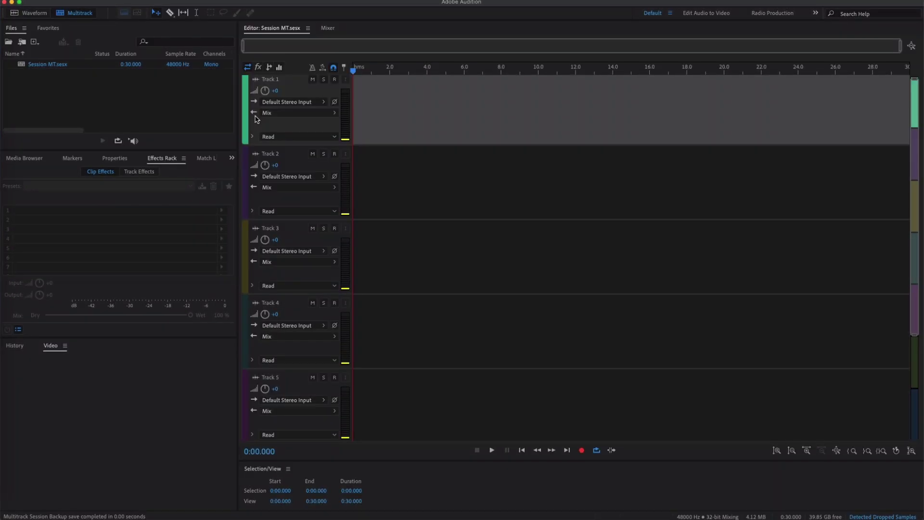
pyautogui.scroll(-5, 258, 115)
pyautogui.scroll(-3, 258, 116)
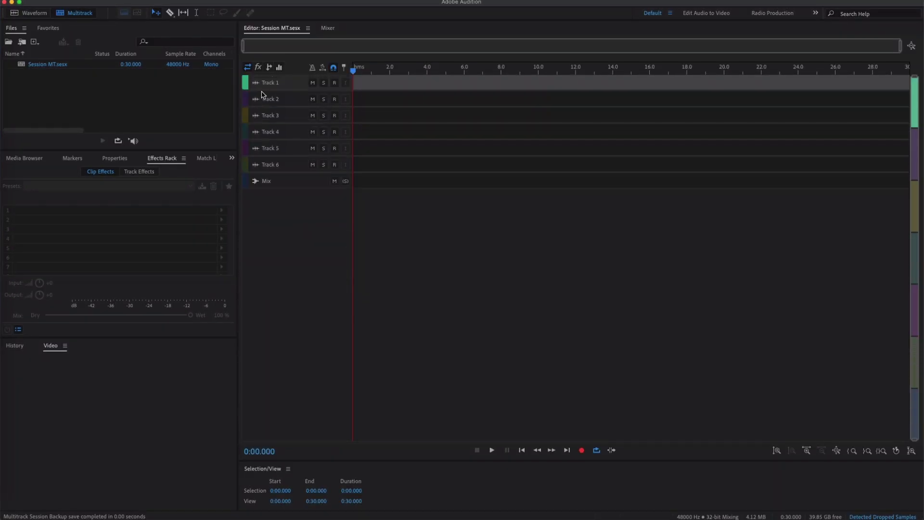
pyautogui.click(273, 187)
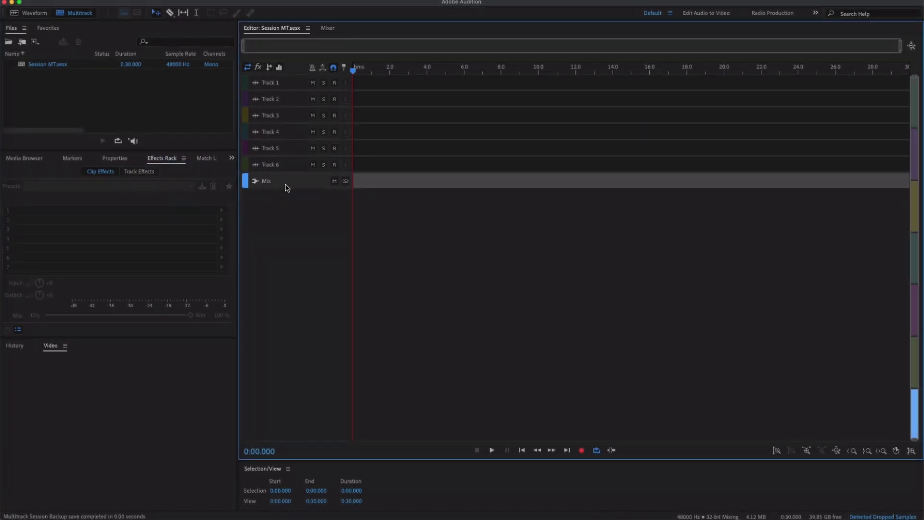
pyautogui.scroll(5, 279, 174)
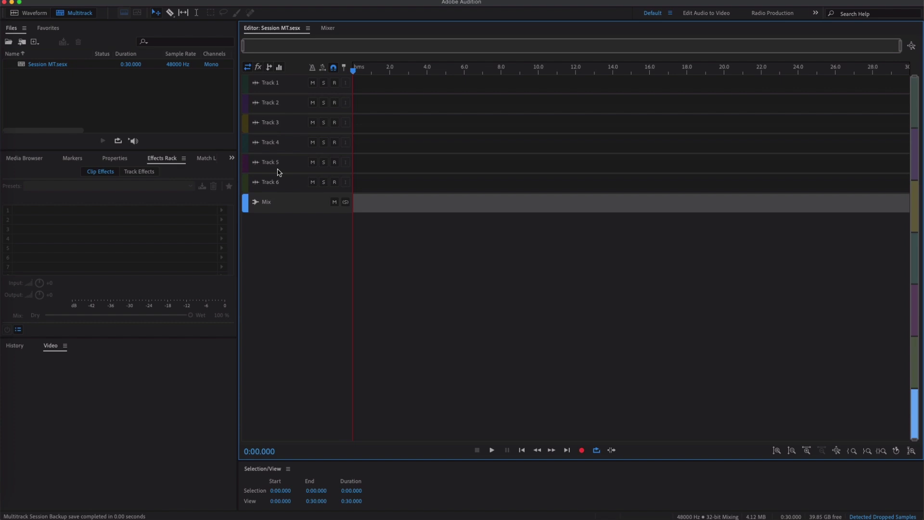
pyautogui.scroll(-5, 282, 111)
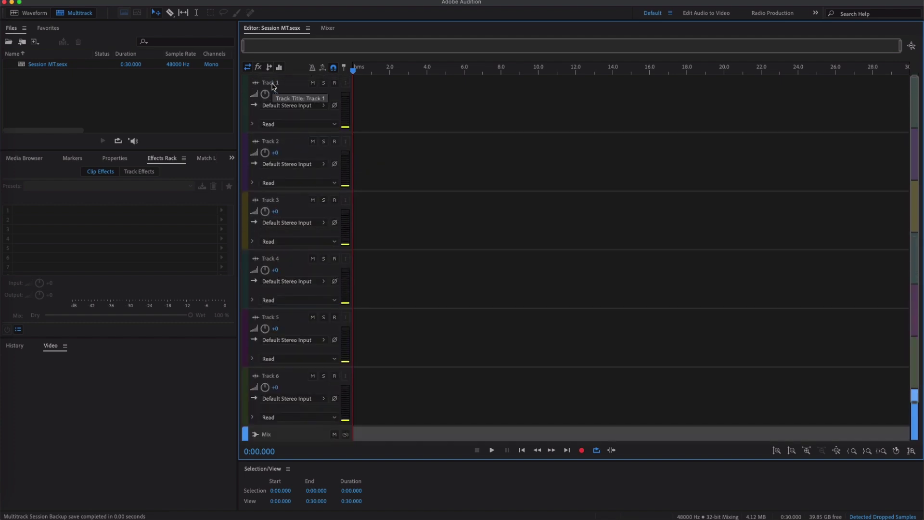
# Name Track 1 'host' and Track 2 'guitar', leaving host selected
pyautogui.doubleClick(271, 83)
pyautogui.write('hosst')
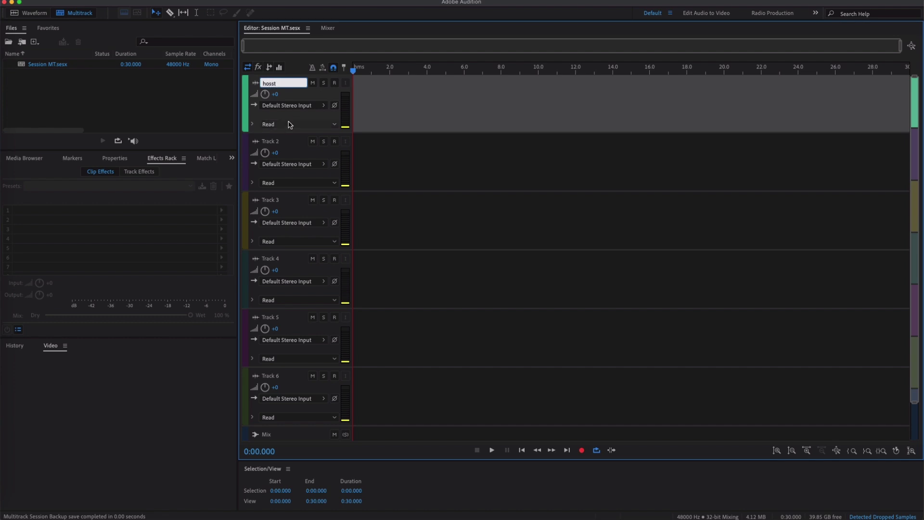
pyautogui.press('BackSpace')
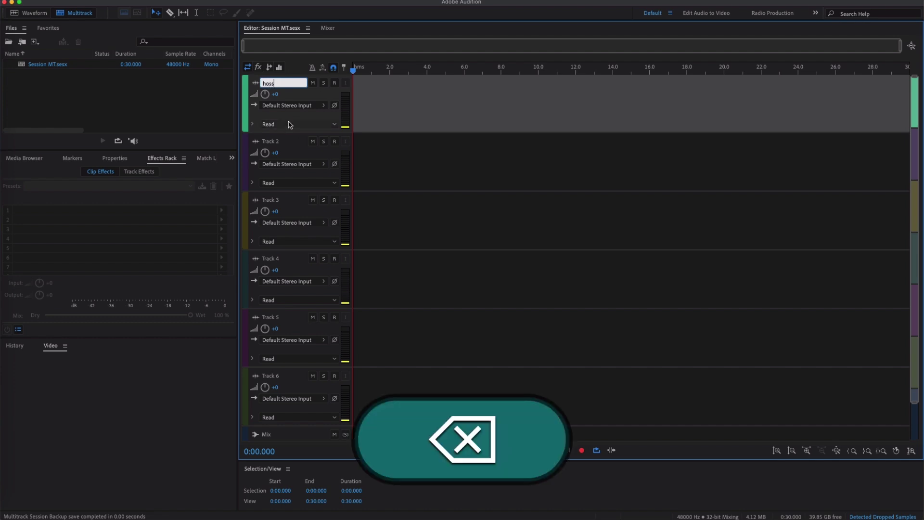
pyautogui.write('t')
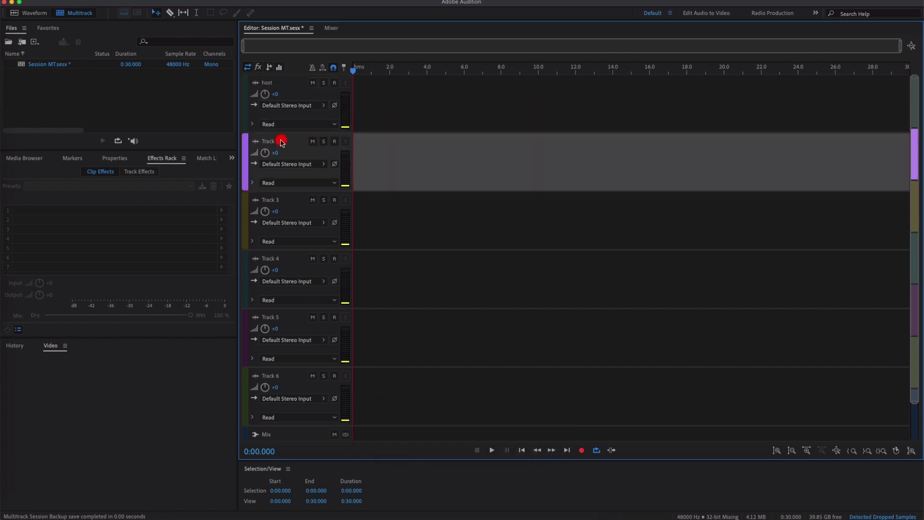
pyautogui.doubleClick(277, 144)
pyautogui.write('guit')
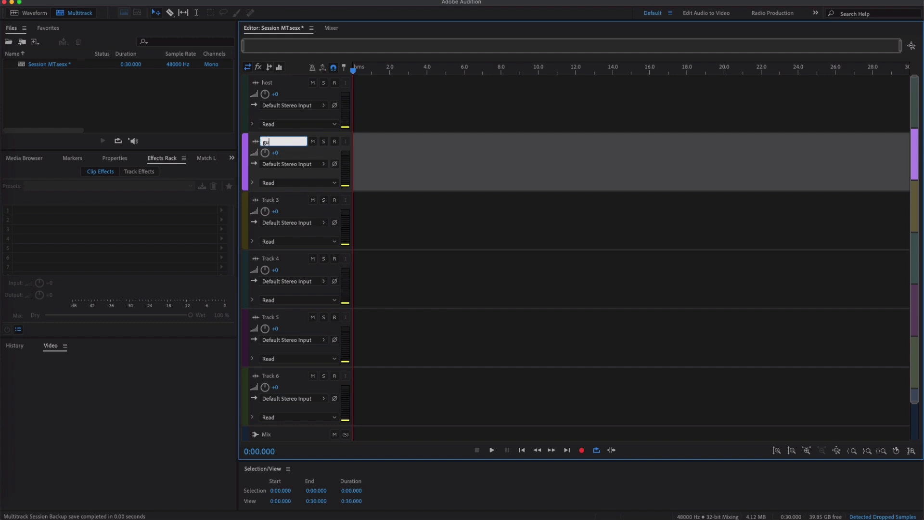
pyautogui.write('ar')
pyautogui.click(288, 87)
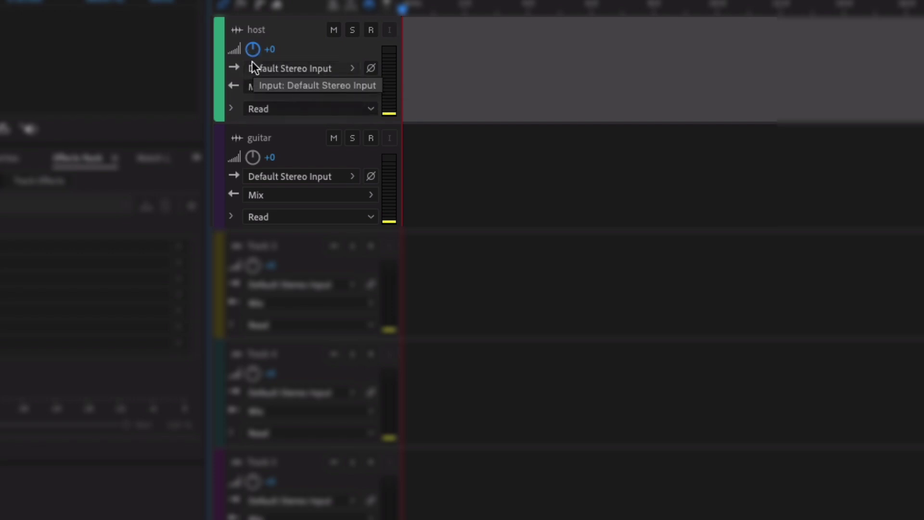
# List the host track's inputs, including Mono In 1/In 2 and Stereo UMC202HD In 1
pyautogui.click(315, 70)
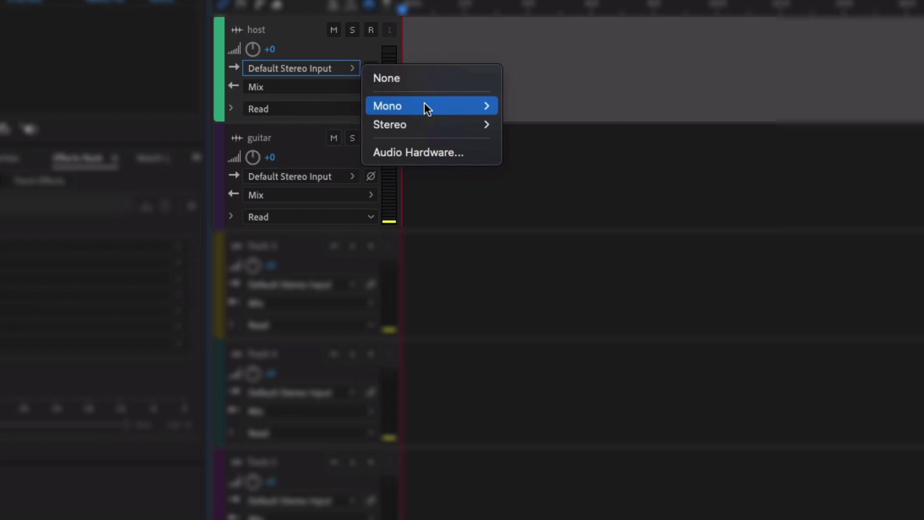
pyautogui.moveTo(427, 124)
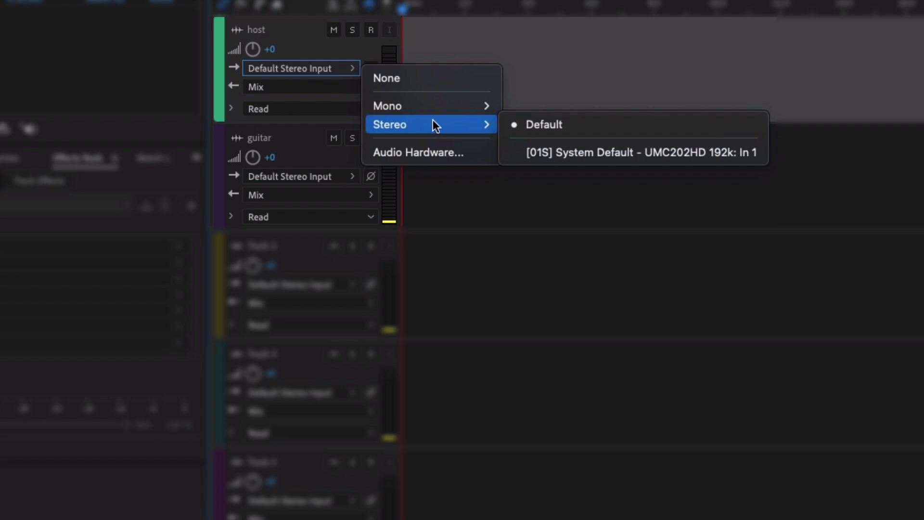
# Bring up the host track's mono input options, UMC202HD 192k In 1 and In 2
pyautogui.click(633, 152)
pyautogui.moveTo(460, 105)
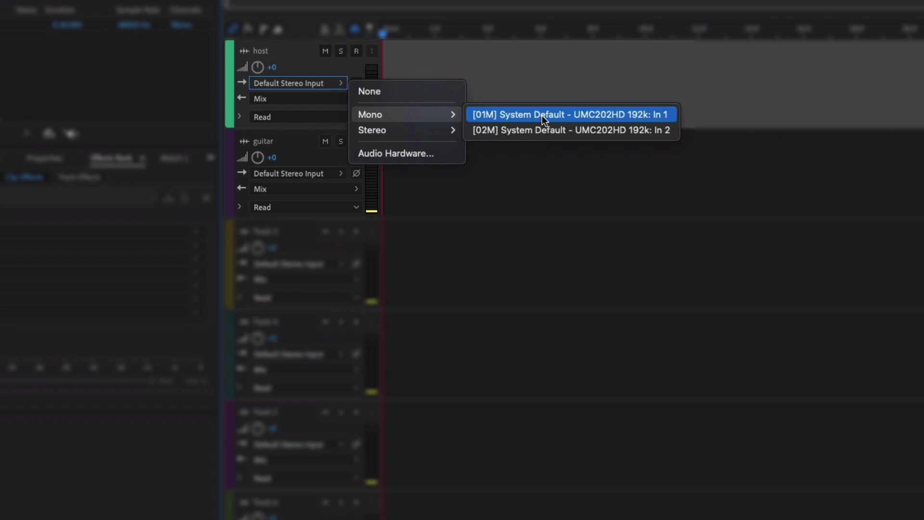
# Set the host track's input to mono [01M] UMC202HD 192k In 1 and arm it for recording
pyautogui.click(549, 109)
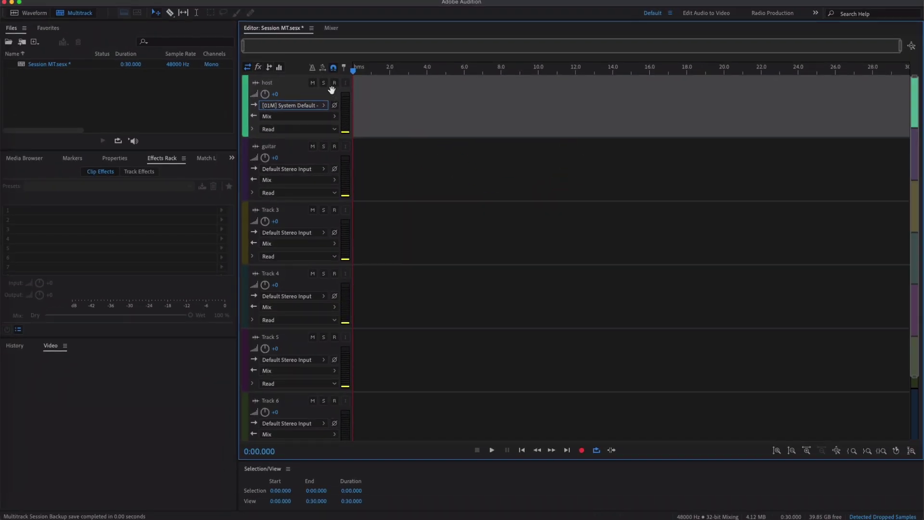
pyautogui.click(375, 58)
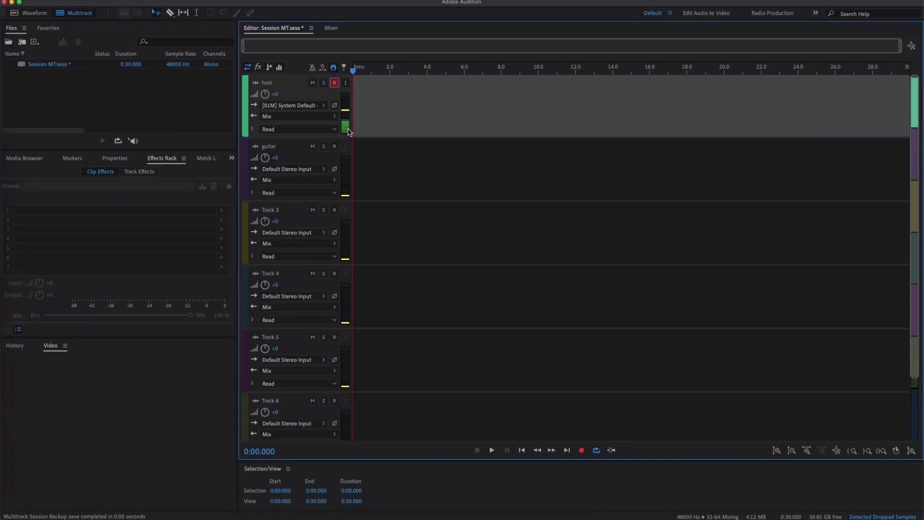
pyautogui.click(292, 151)
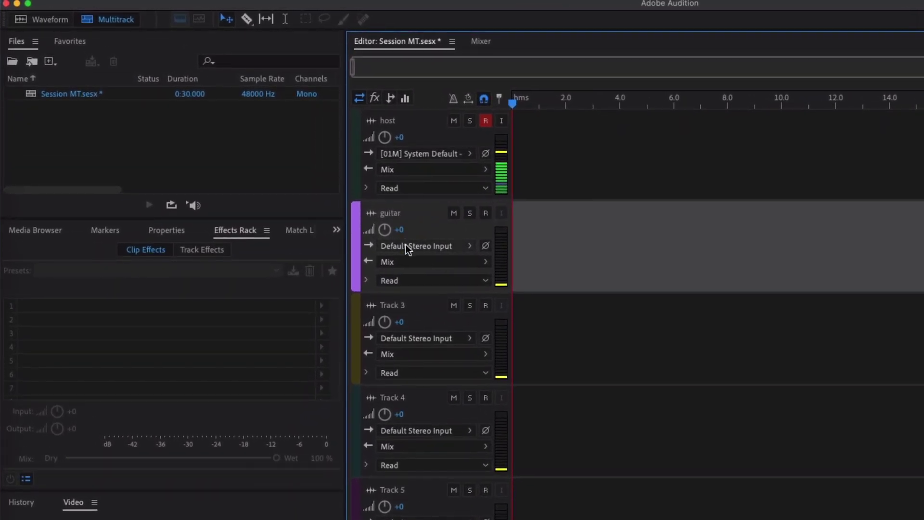
# Set the guitar track's input to mono [02M] UMC202HD In 2 and arm it for recording
pyautogui.click(441, 248)
pyautogui.moveTo(533, 281)
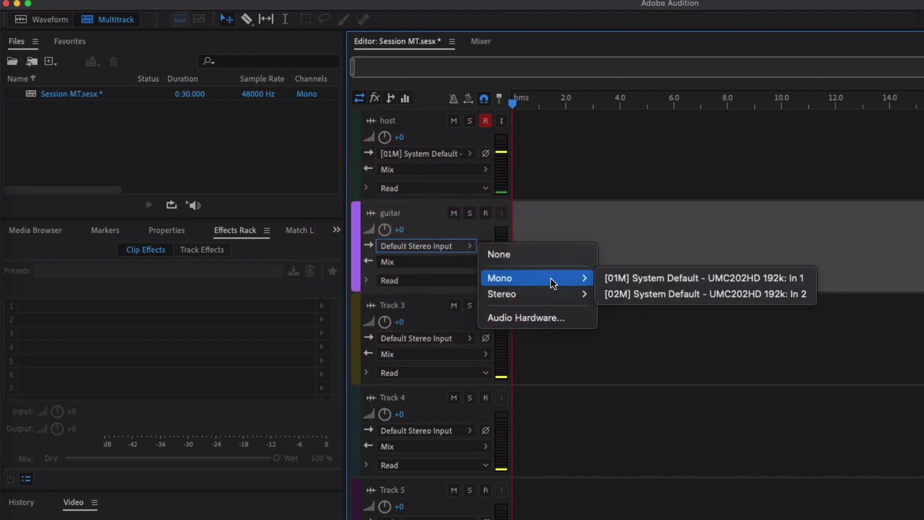
pyautogui.click(723, 295)
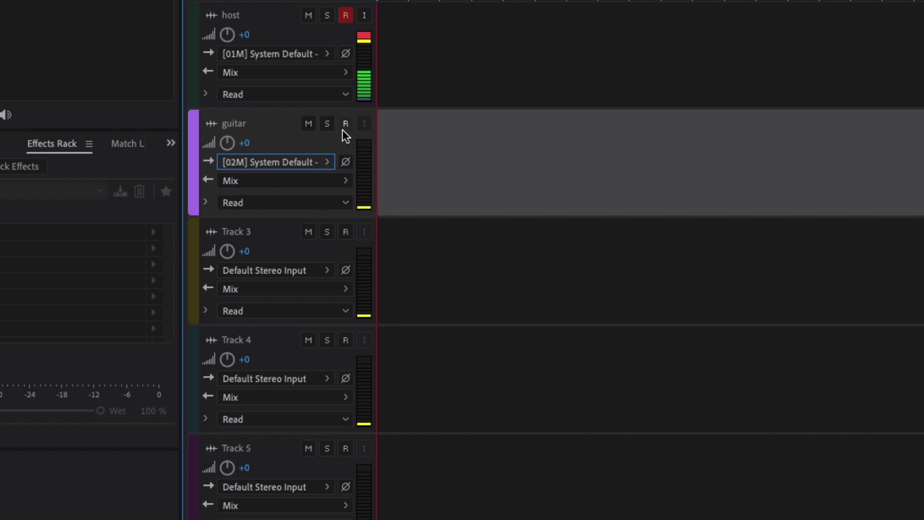
pyautogui.click(345, 124)
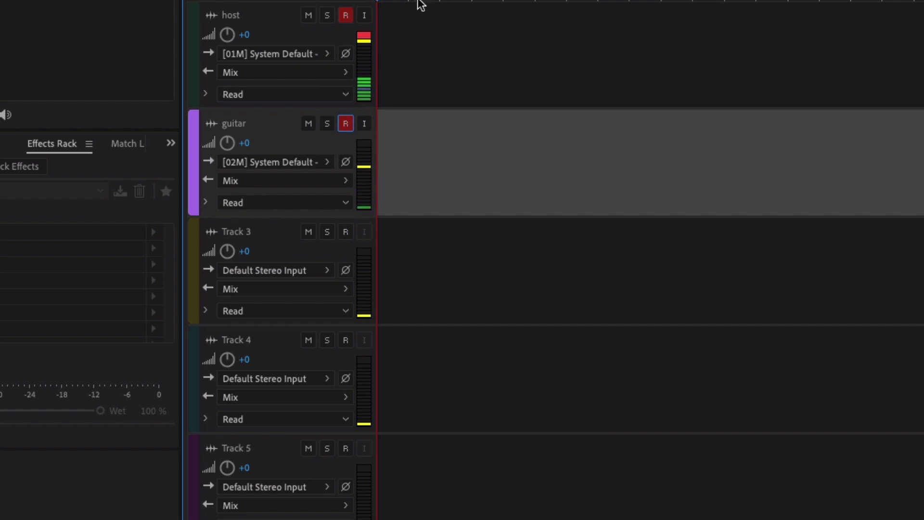
pyautogui.click(367, 35)
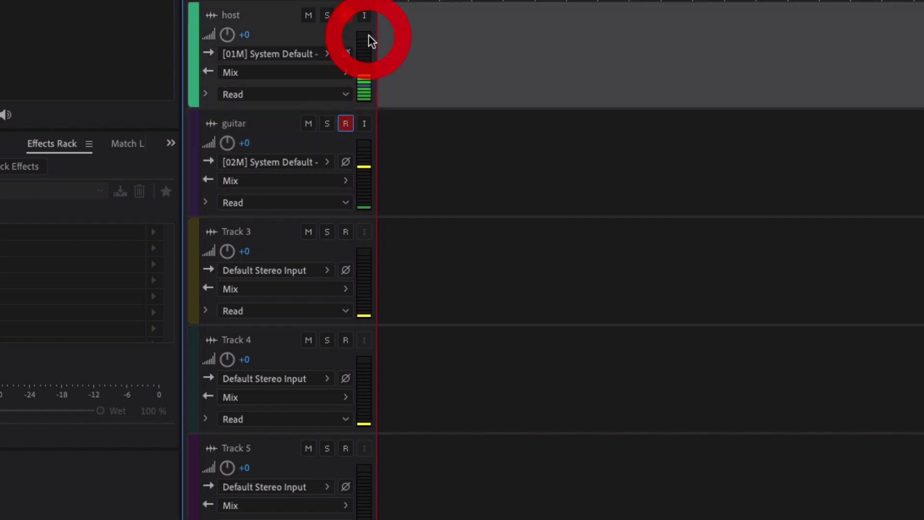
pyautogui.click(289, 140)
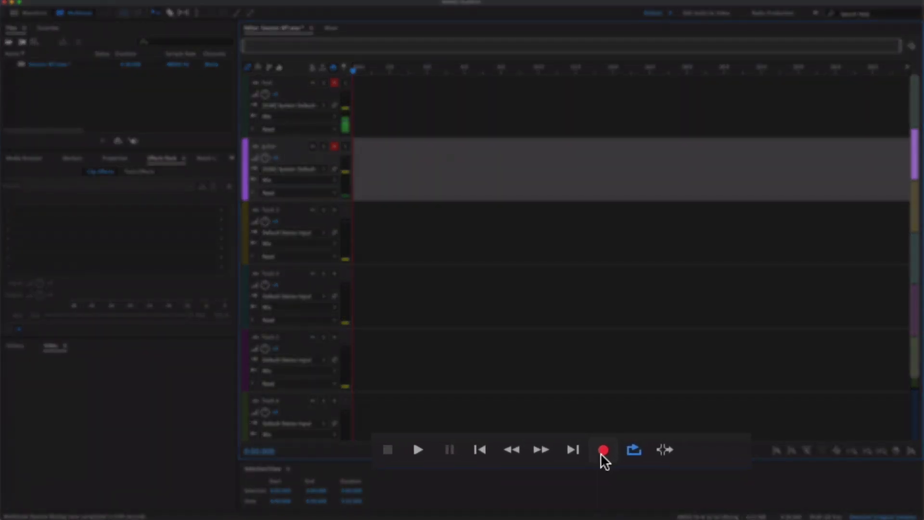
# Record a 0:19.104 take on both armed tracks, creating host_001 and guitar_001
pyautogui.click(606, 450)
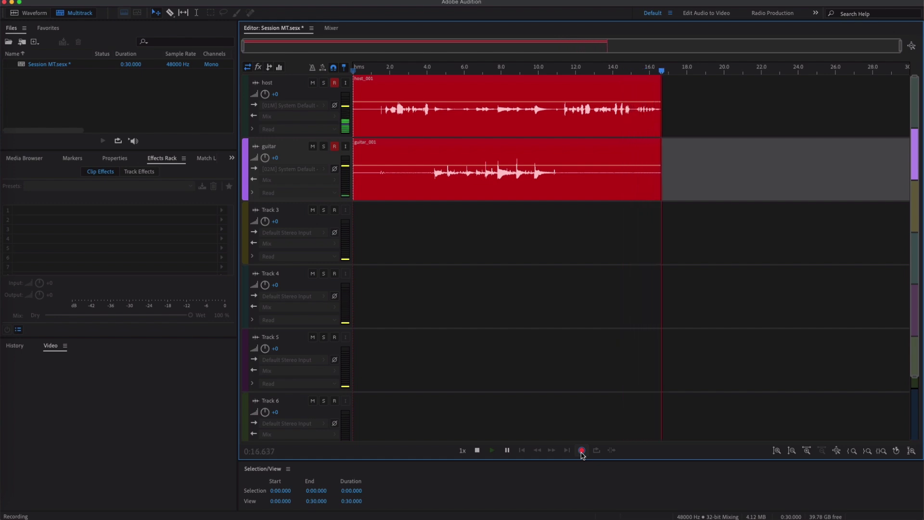
pyautogui.click(477, 450)
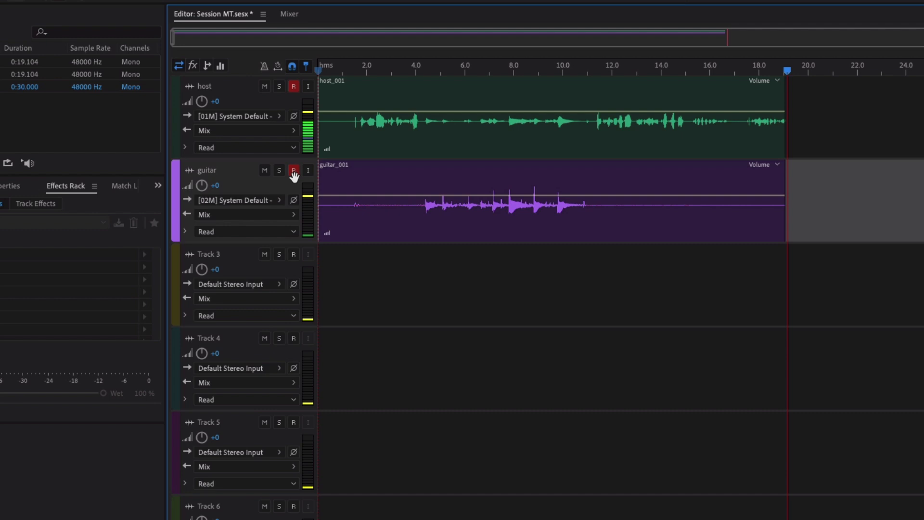
# Disarm both tracks, then solo the guitar track and audition it from 4 seconds
pyautogui.click(293, 171)
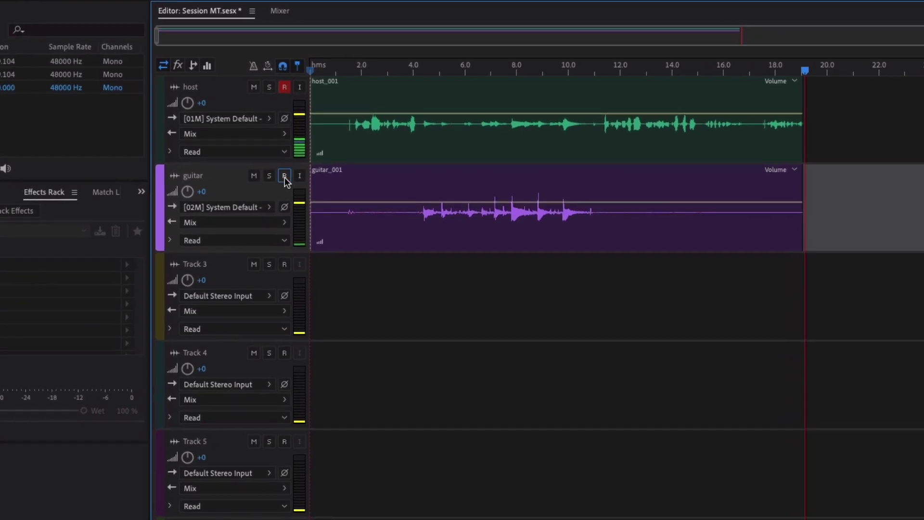
pyautogui.click(284, 87)
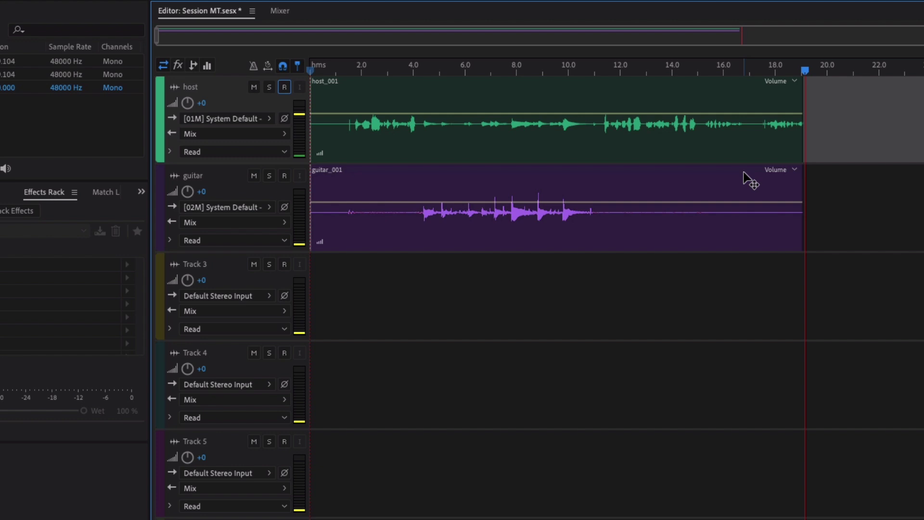
pyautogui.click(269, 176)
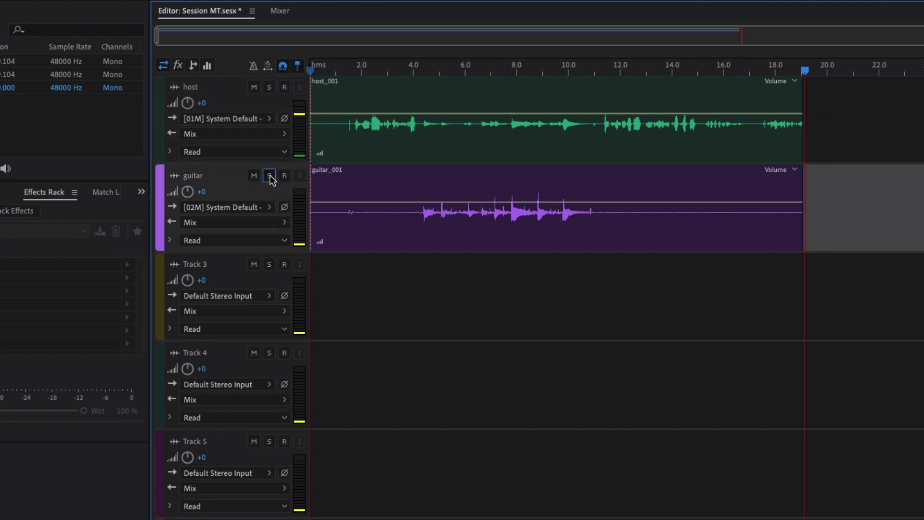
pyautogui.click(413, 68)
pyautogui.press('space')
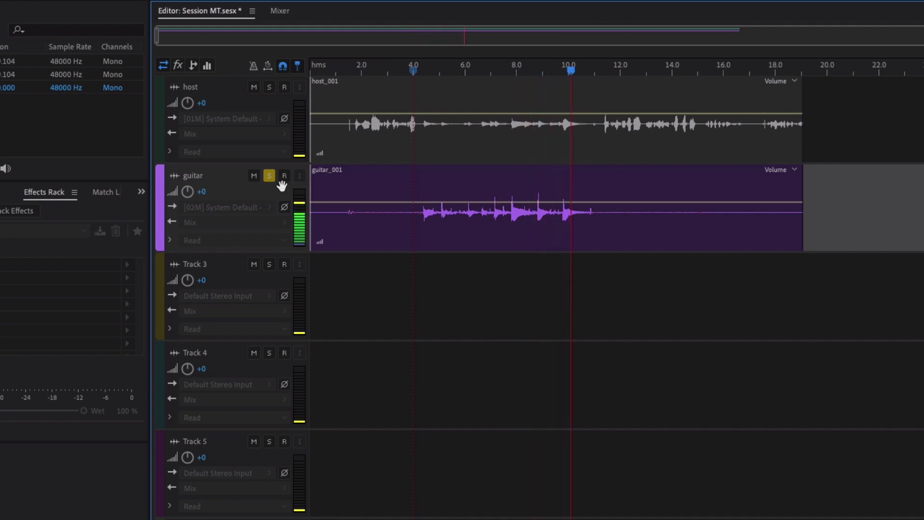
pyautogui.press('space')
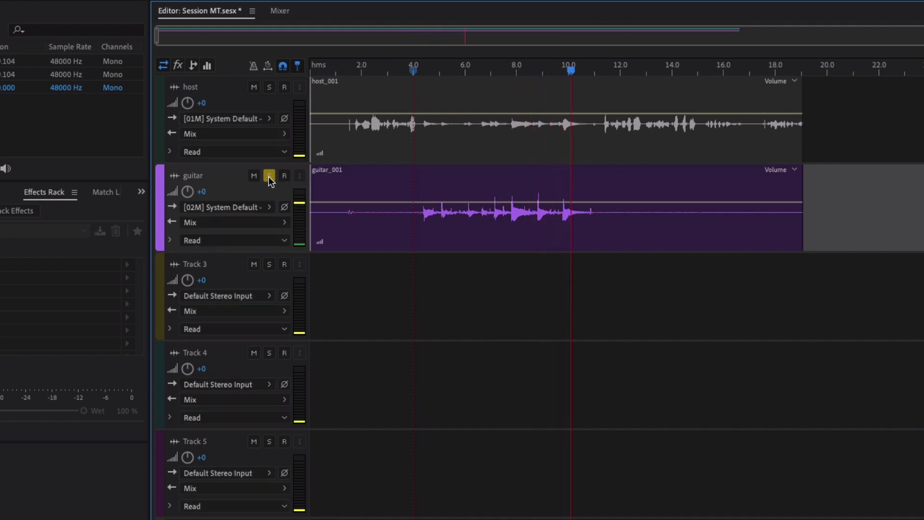
pyautogui.click(268, 176)
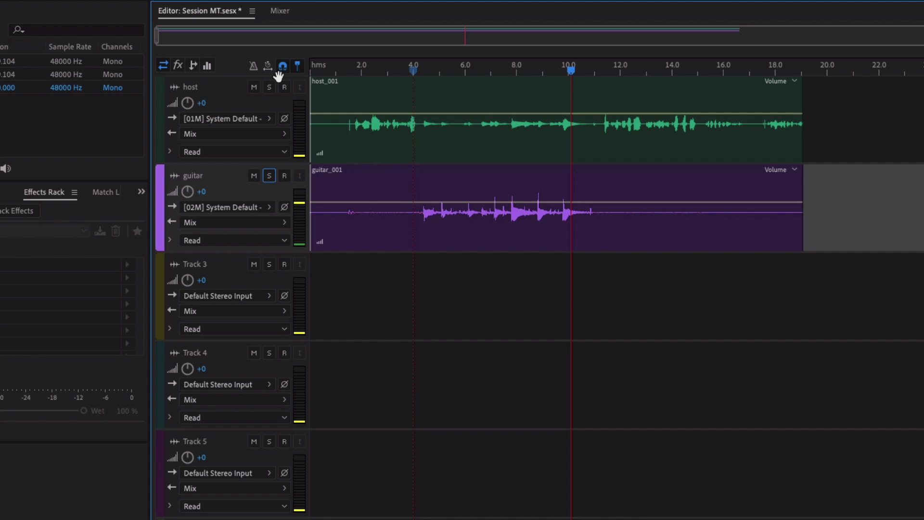
# Solo the host track, play it back alone, then unsolo it
pyautogui.click(269, 87)
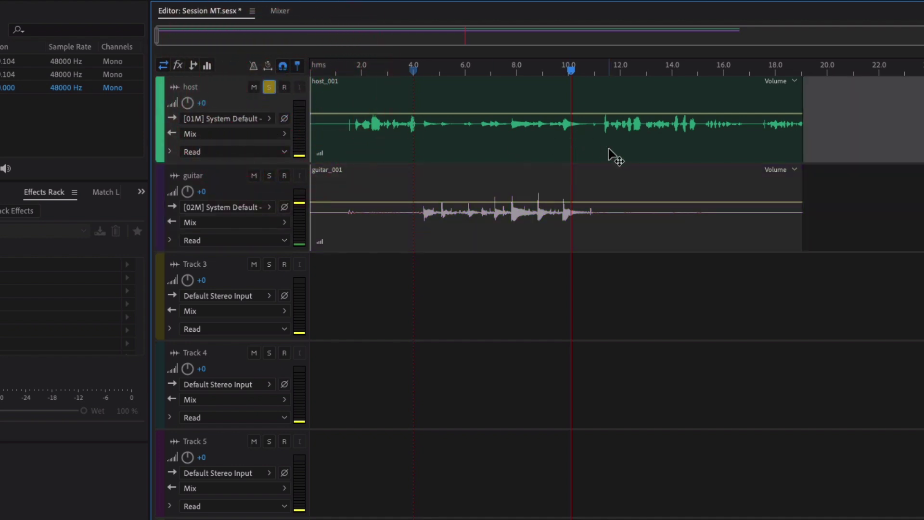
pyautogui.press('space')
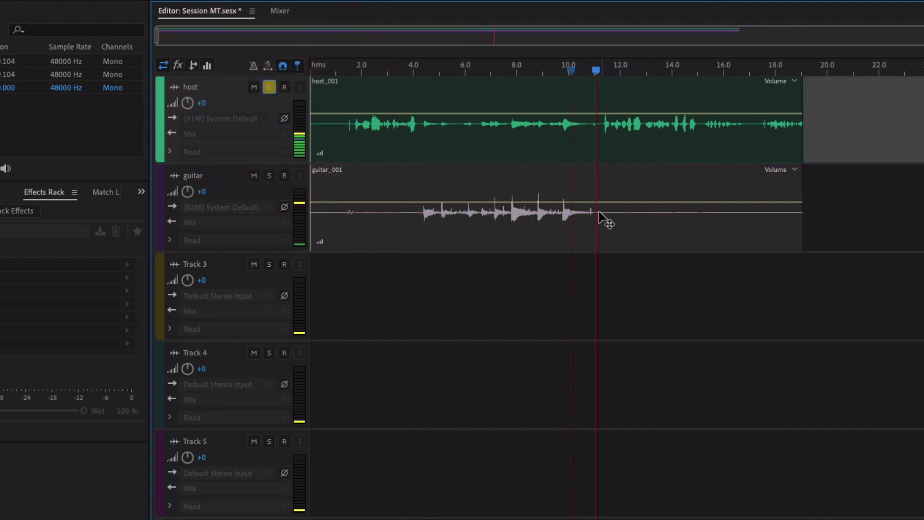
pyautogui.press('space')
pyautogui.click(269, 88)
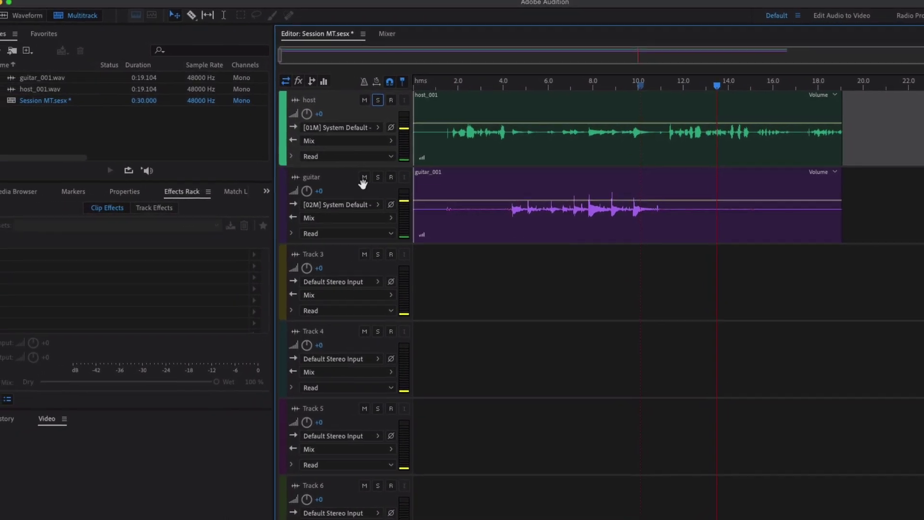
pyautogui.click(349, 205)
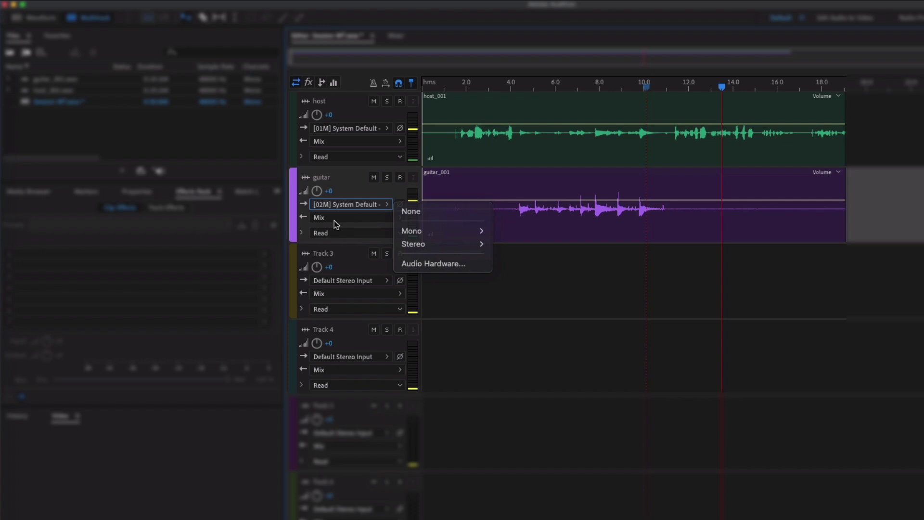
pyautogui.click(334, 220)
pyautogui.click(328, 219)
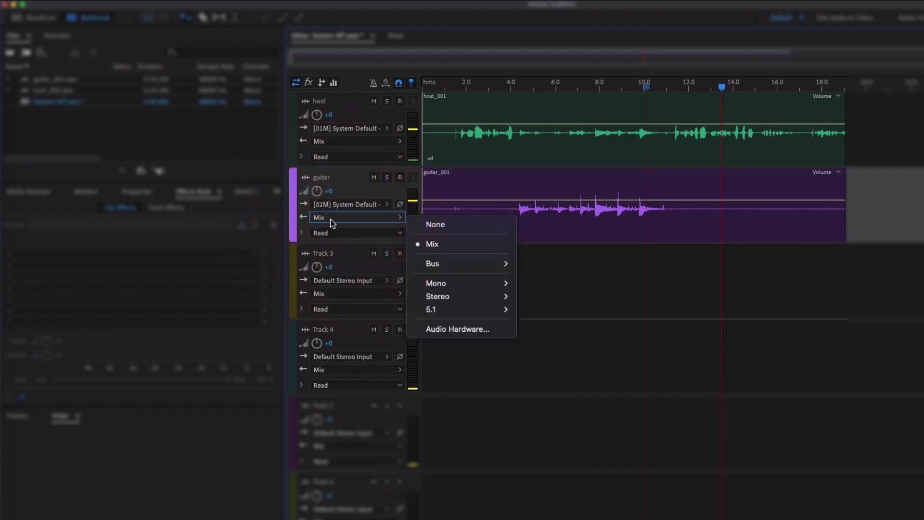
pyautogui.click(351, 195)
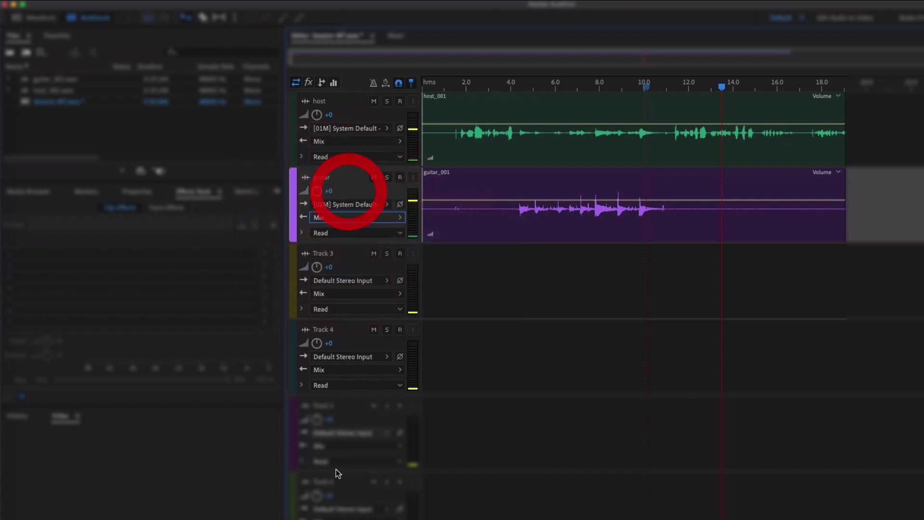
pyautogui.scroll(-5, 637, 446)
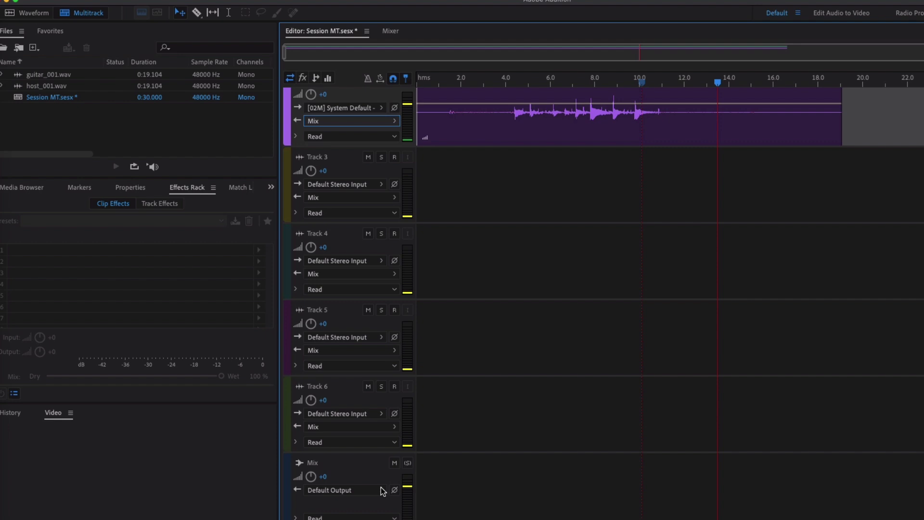
pyautogui.click(273, 451)
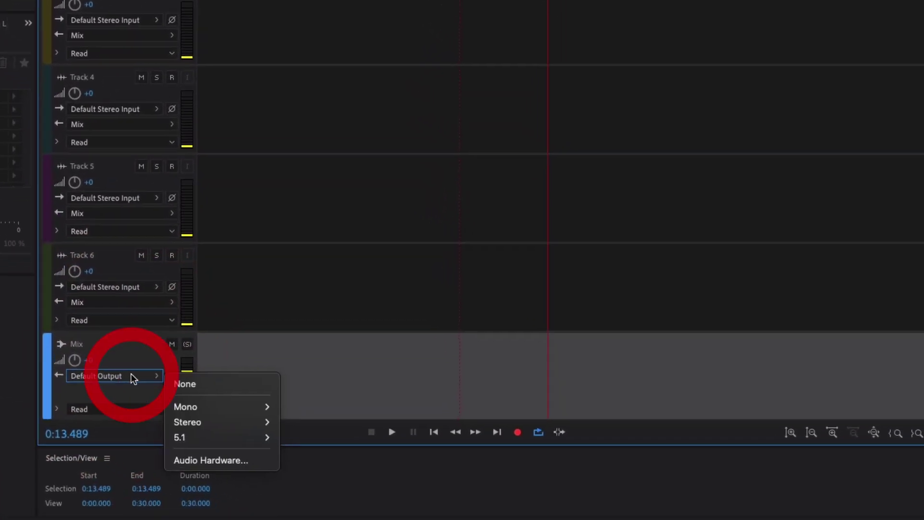
pyautogui.moveTo(201, 408)
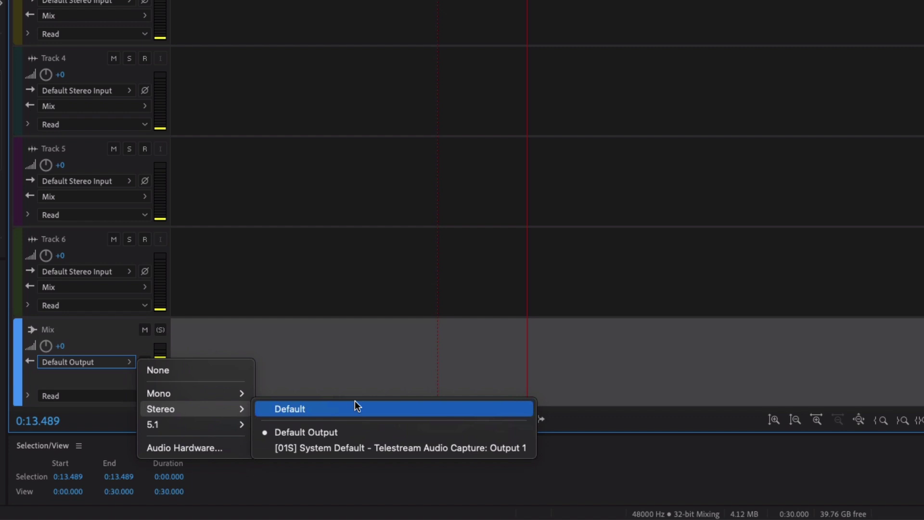
pyautogui.click(315, 353)
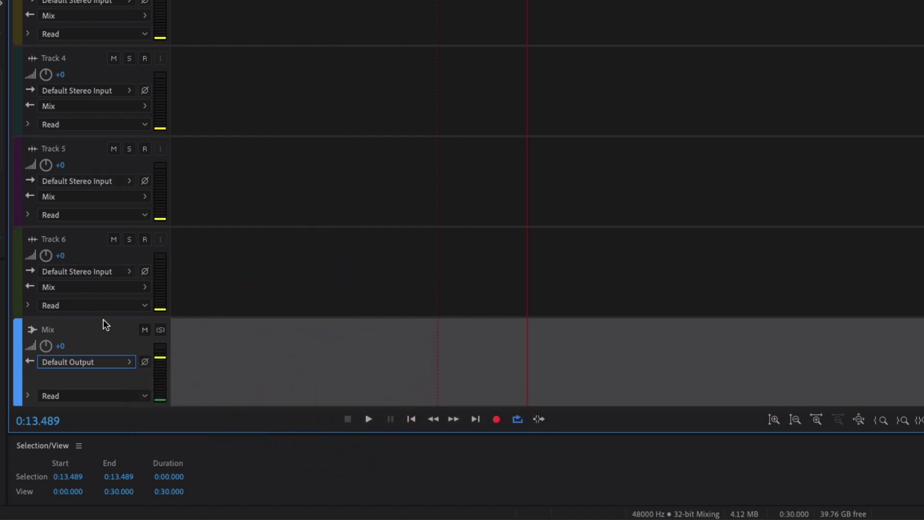
pyautogui.scroll(1, 337, 199)
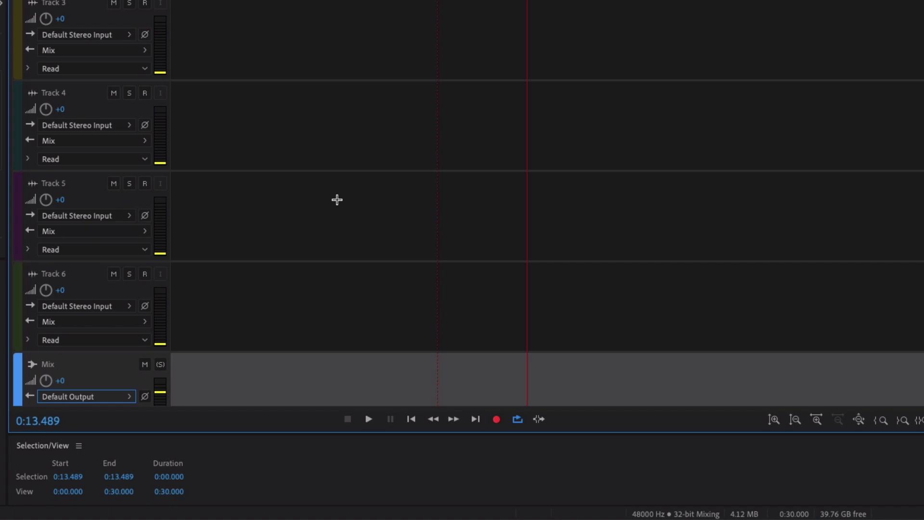
pyautogui.scroll(2, 337, 199)
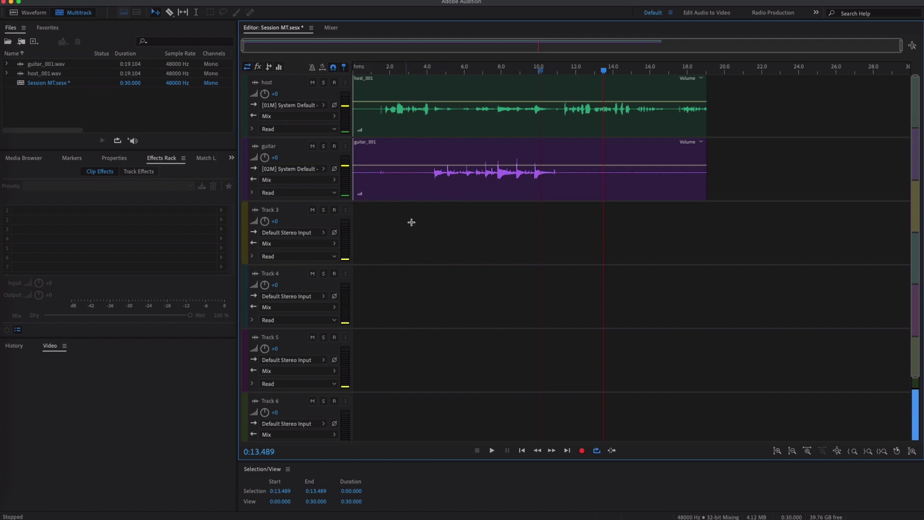
# Show the Essential Sound panel and tag the guitar_001 clip as Music
pyautogui.click(289, 3)
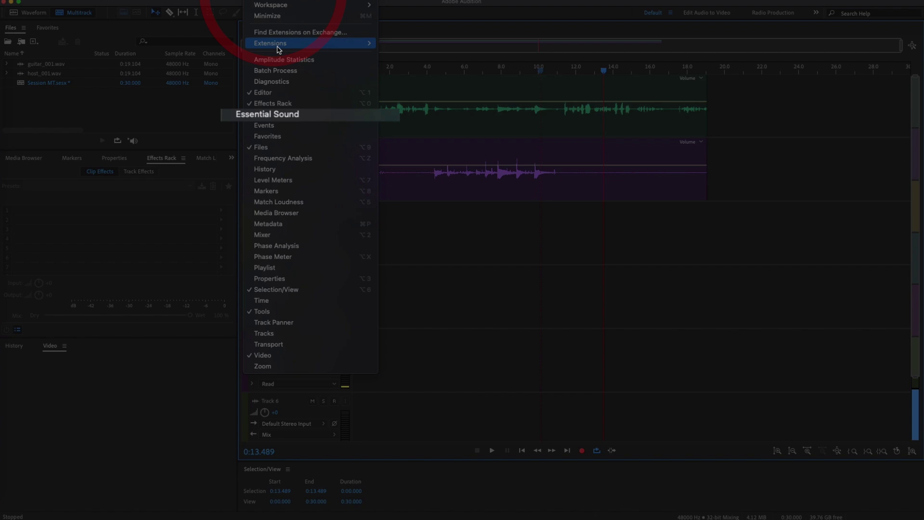
pyautogui.click(290, 115)
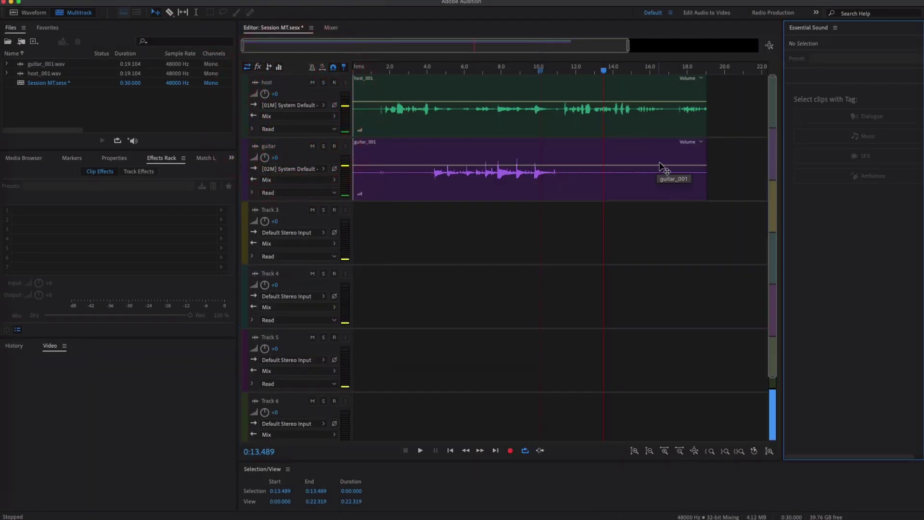
pyautogui.click(621, 148)
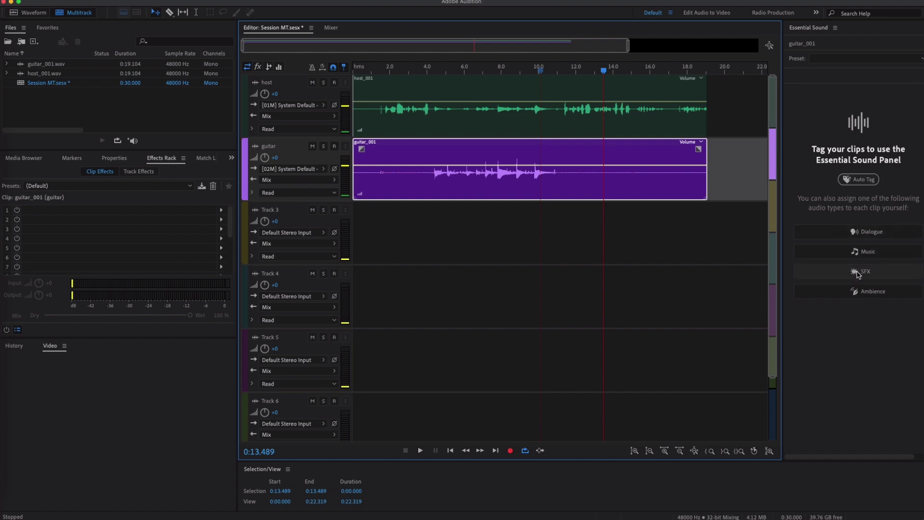
pyautogui.click(856, 253)
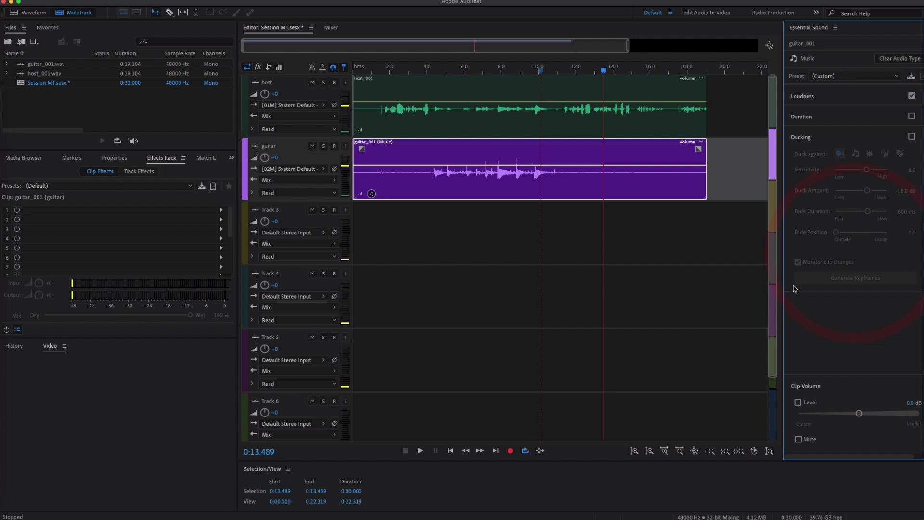
# Tag the host_001 clip as Dialogue, then reselect guitar_001
pyautogui.click(620, 89)
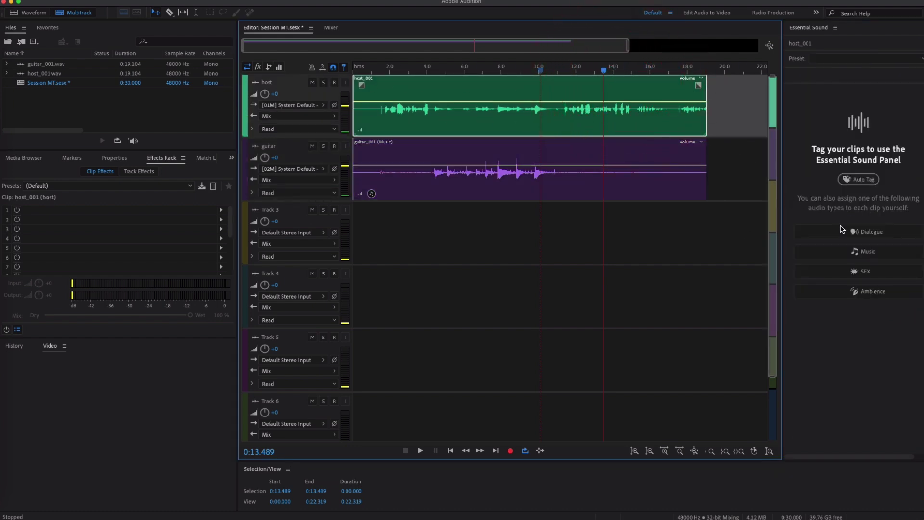
pyautogui.click(872, 235)
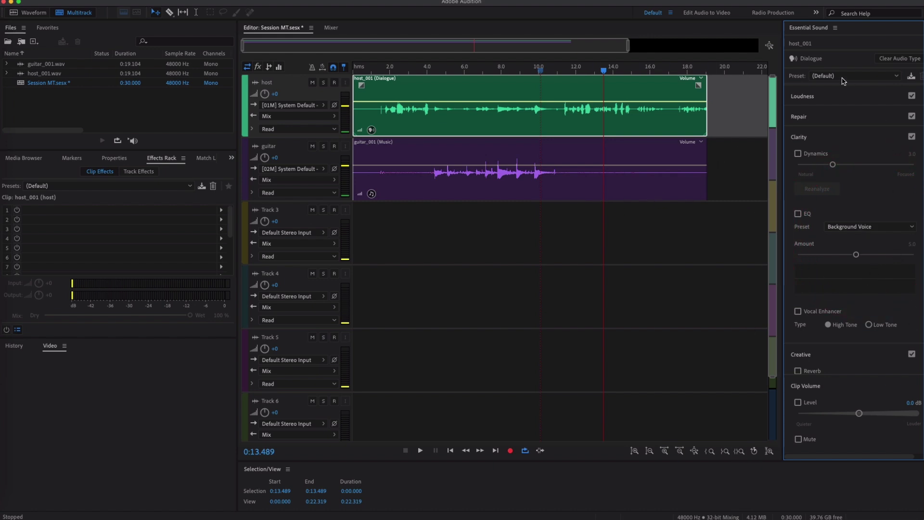
pyautogui.click(643, 149)
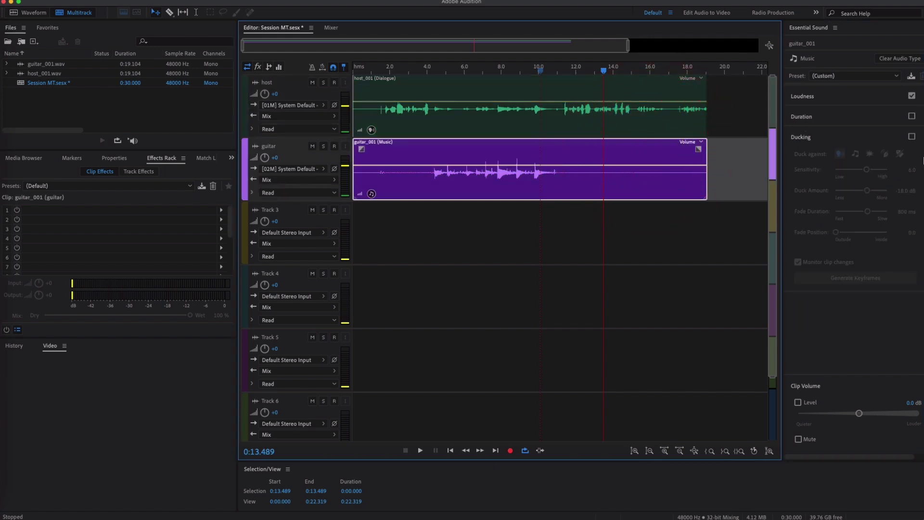
# Enable Ducking on guitar_001 and raise its sensitivity from 6.0 to 7.4
pyautogui.click(912, 136)
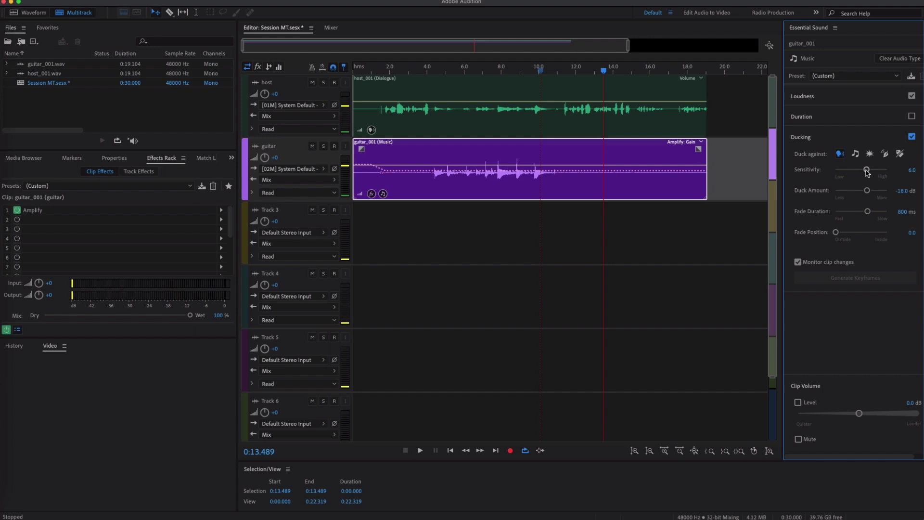
pyautogui.moveTo(866, 169); pyautogui.dragTo(873, 170)
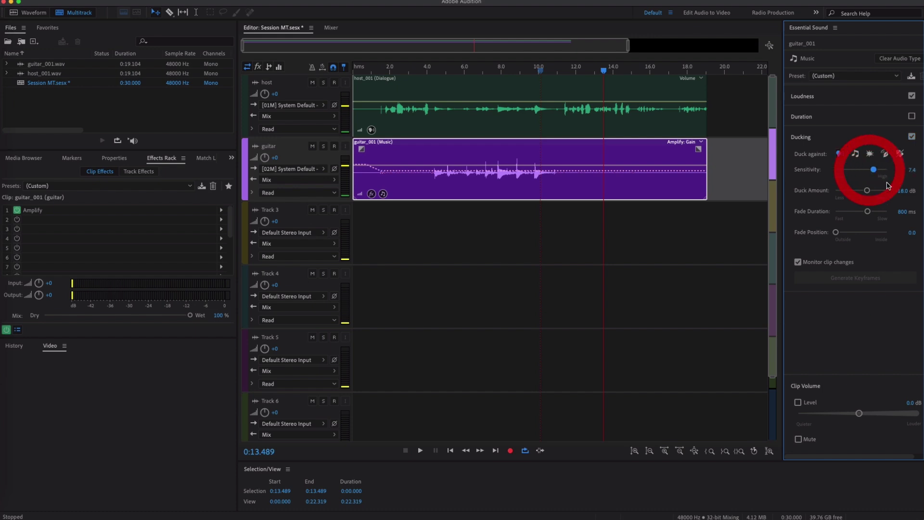